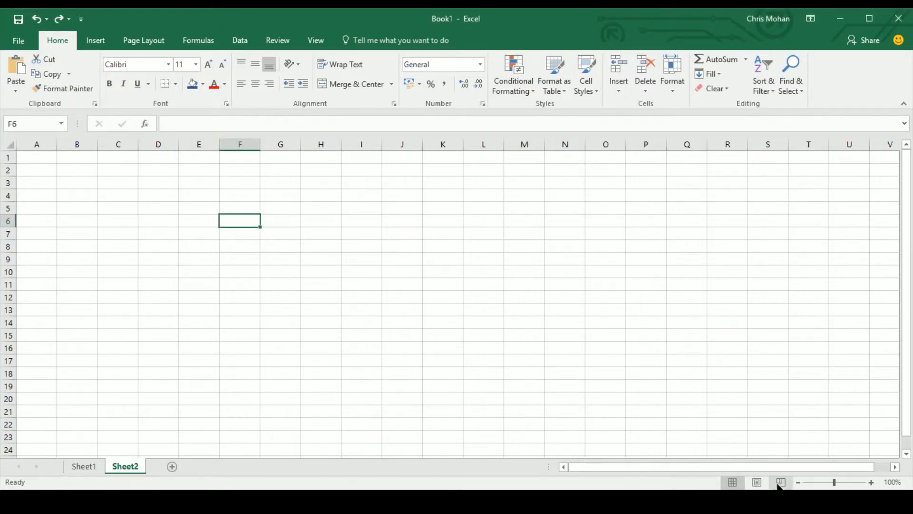
# Fill cell F11 on Sheet2 with blue.
pyautogui.moveTo(778, 469); pyautogui.dragTo(590, 476)
pyautogui.click(243, 289)
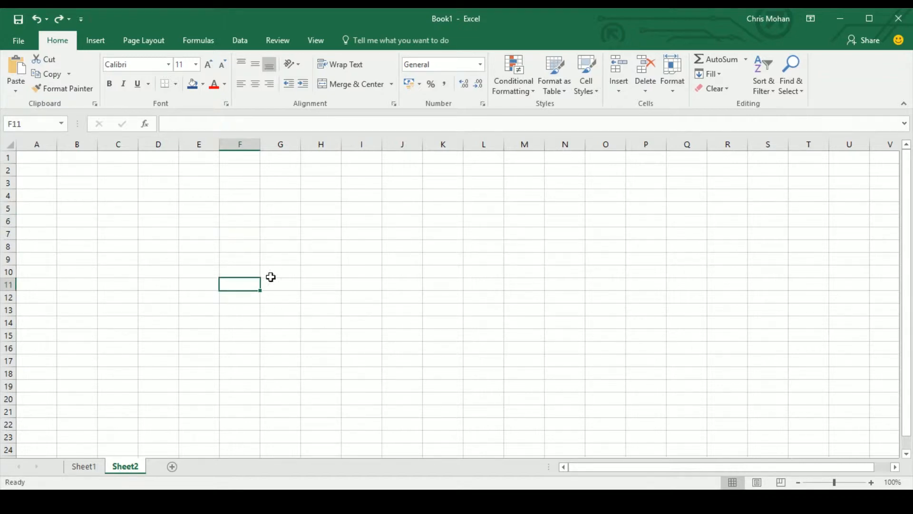
pyautogui.click(193, 84)
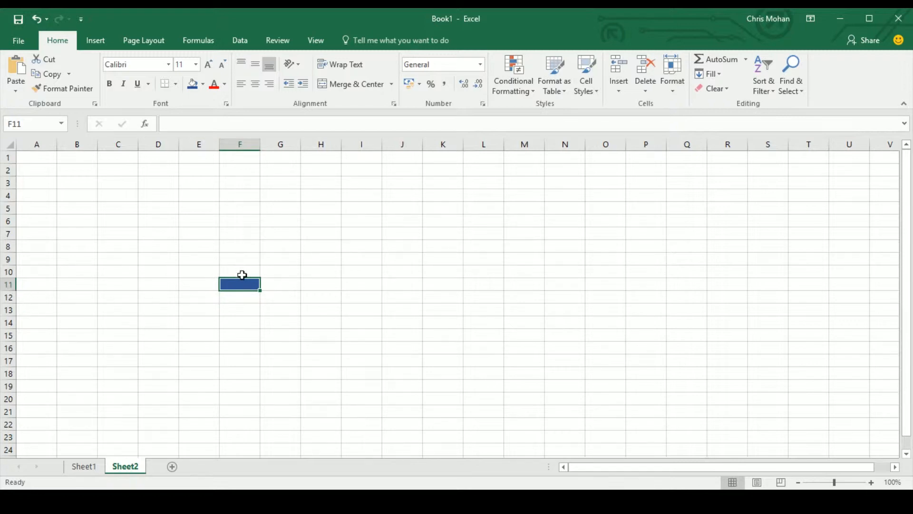
pyautogui.moveTo(241, 276); pyautogui.dragTo(28, 280)
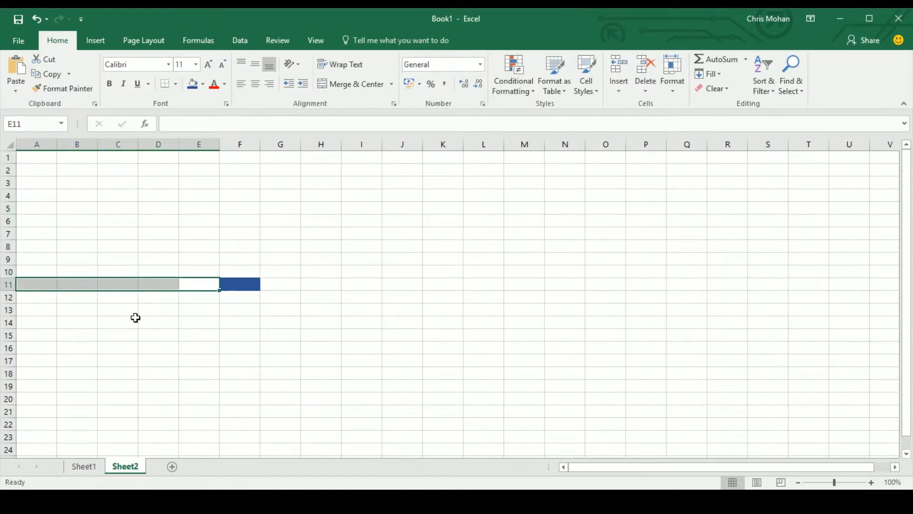
# Remove the fill color from cell F11.
pyautogui.click(253, 287)
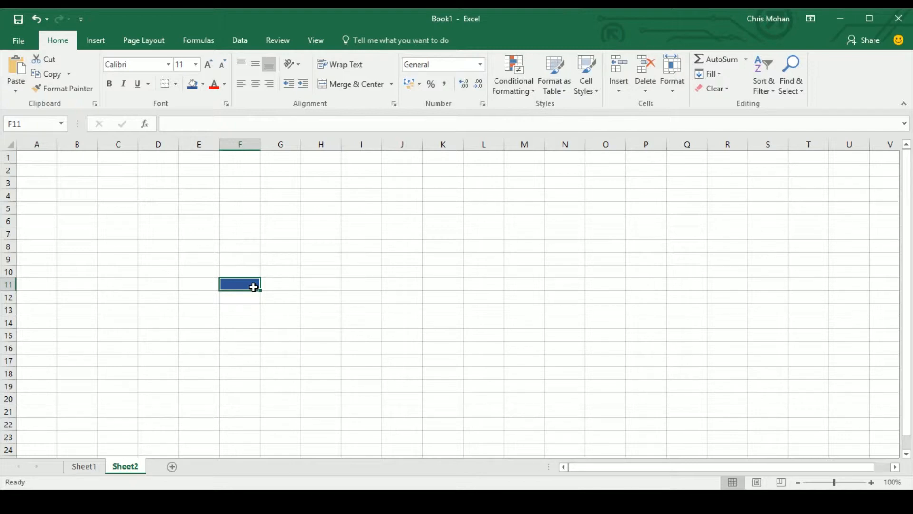
pyautogui.click(202, 84)
pyautogui.click(219, 196)
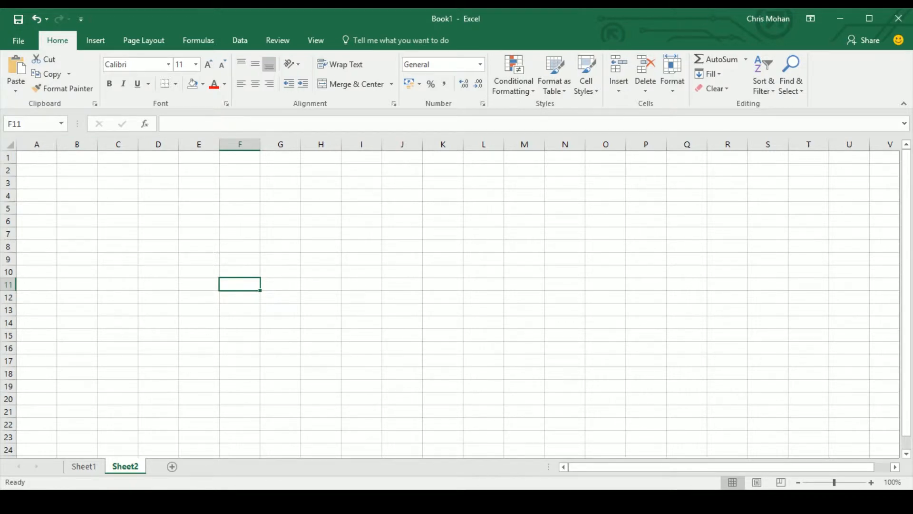
# On Sheet1, enter 40 and 51 in cells A2 and A3 below the Data Set 1 heading.
pyautogui.click(88, 469)
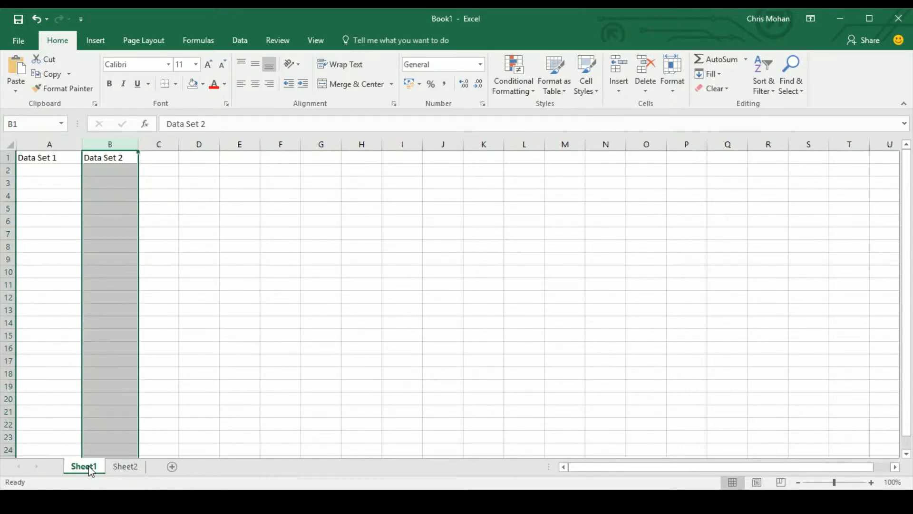
pyautogui.click(170, 362)
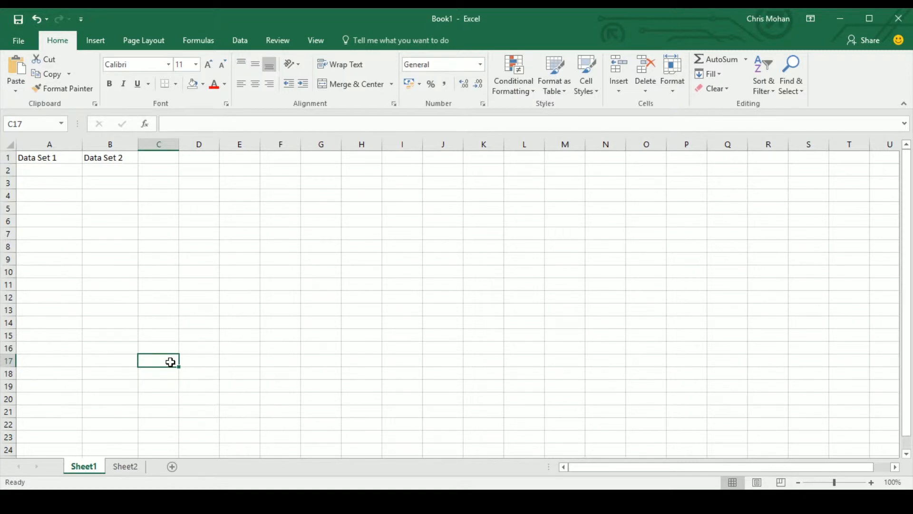
pyautogui.press('Left')
pyautogui.press('Up')
pyautogui.press('Up')
pyautogui.press('Up')
pyautogui.press('Up')
pyautogui.press('Up')
pyautogui.press('Up')
pyautogui.press('Up')
pyautogui.press('Up')
pyautogui.press('Up')
pyautogui.press('Up')
pyautogui.press('Up')
pyautogui.press('Up')
pyautogui.press('Up')
pyautogui.press('Up')
pyautogui.press('Left')
pyautogui.press('Up')
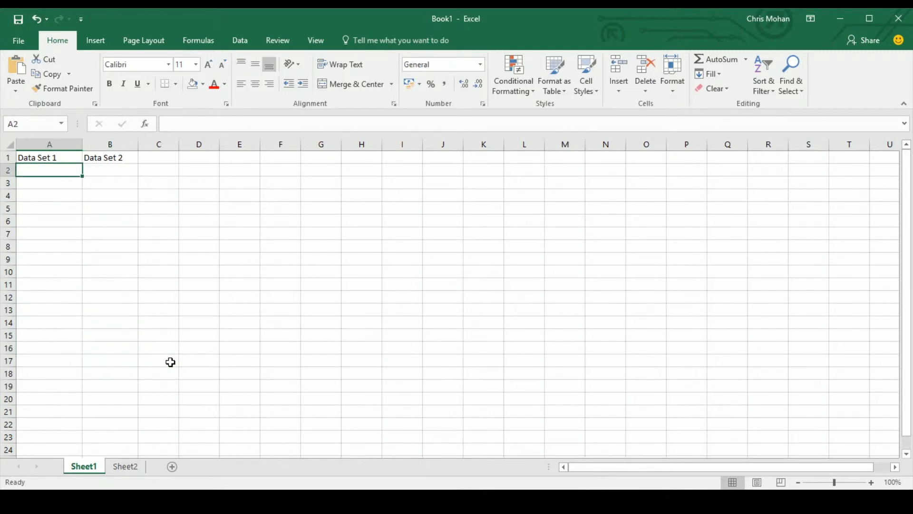
pyautogui.write('40')
pyautogui.press('Return')
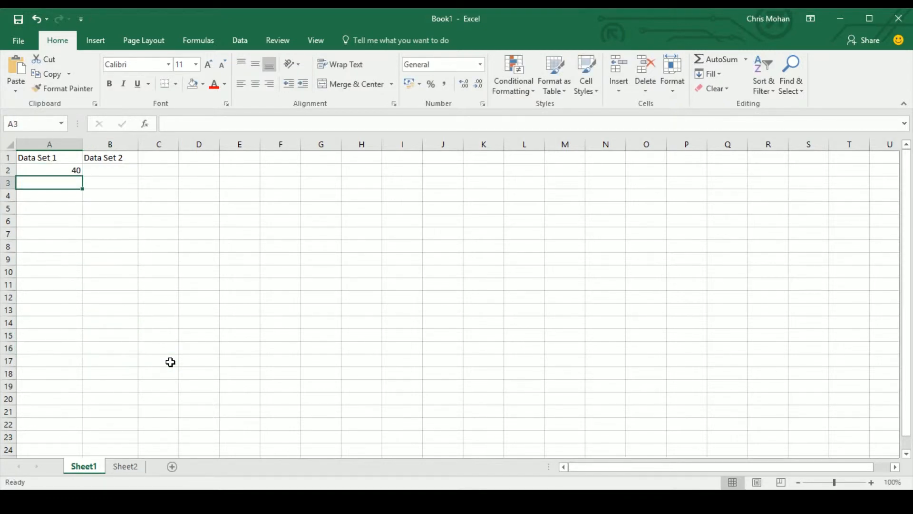
pyautogui.write('41')
pyautogui.press('Return')
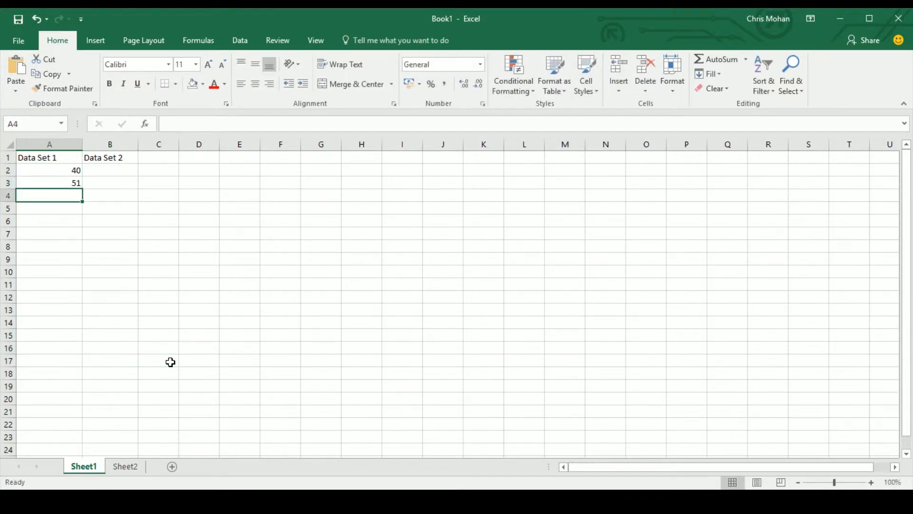
# Enter 66 in cell A4 and 98 in cell A5.
pyautogui.write('60')
pyautogui.press('Return')
pyautogui.press('Up')
pyautogui.write('66')
pyautogui.press('Return')
pyautogui.write('98')
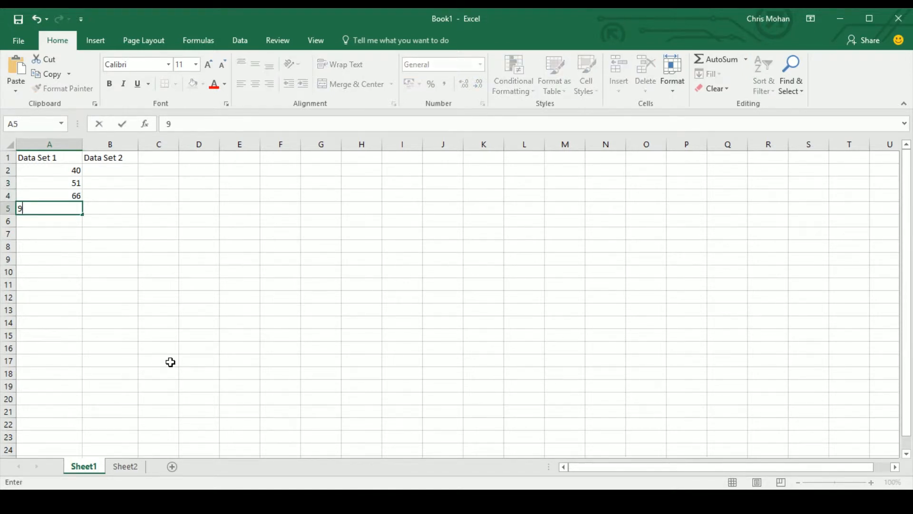
pyautogui.press('Return')
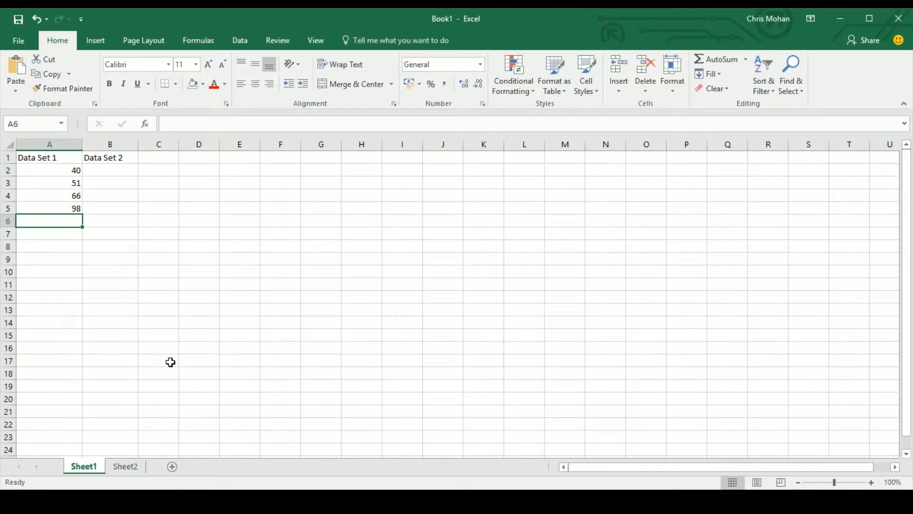
# Continue Data Set 1 with the values 42, 43, 65 and 88 in cells A6 through A9.
pyautogui.write('42')
pyautogui.press('Return')
pyautogui.write('43')
pyautogui.press('Return')
pyautogui.write('6')
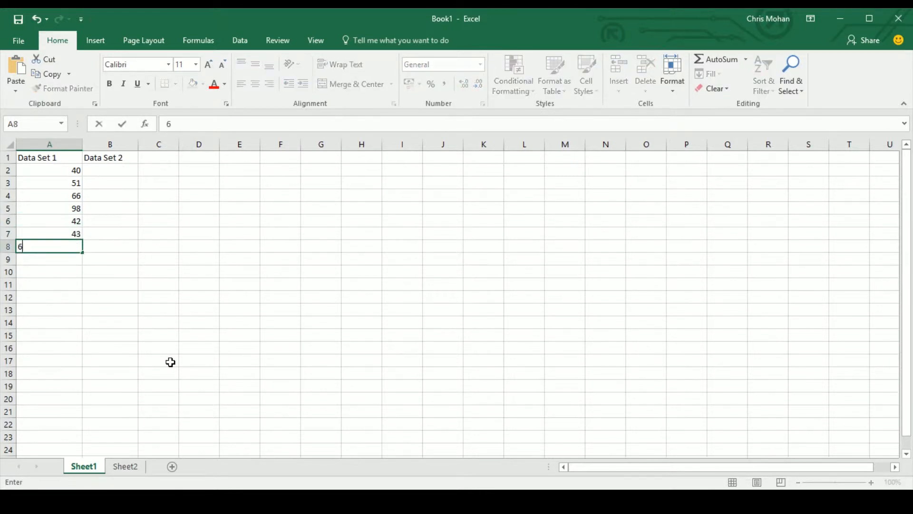
pyautogui.write('5')
pyautogui.press('Return')
pyautogui.write('88')
pyautogui.press('Return')
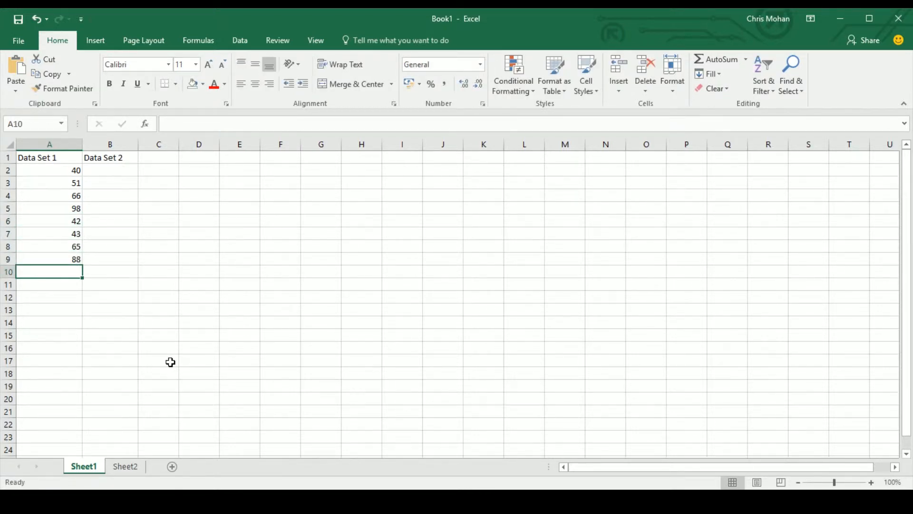
# Complete Data Set 1 with 75 in cell A10 and 51 in cell A11.
pyautogui.write('75')
pyautogui.press('Return')
pyautogui.write('11')
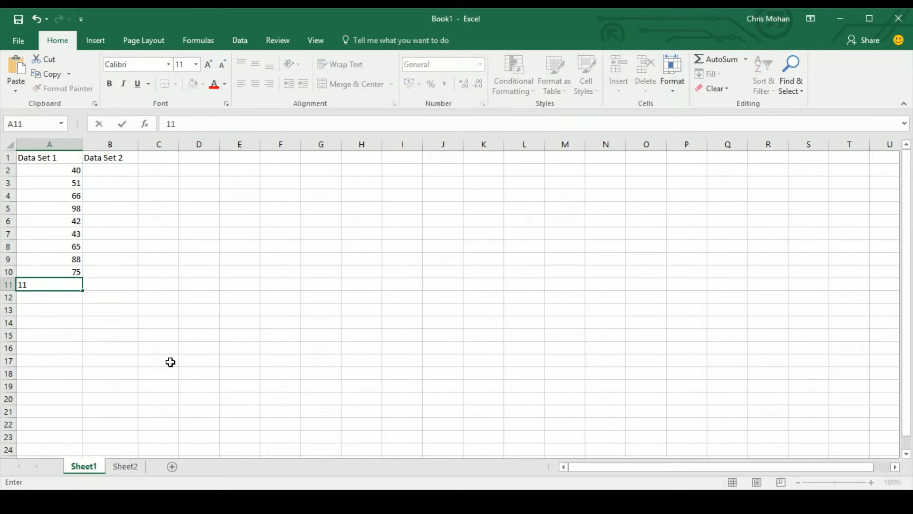
pyautogui.press('BackSpace')
pyautogui.press('BackSpace')
pyautogui.write('51')
pyautogui.press('Return')
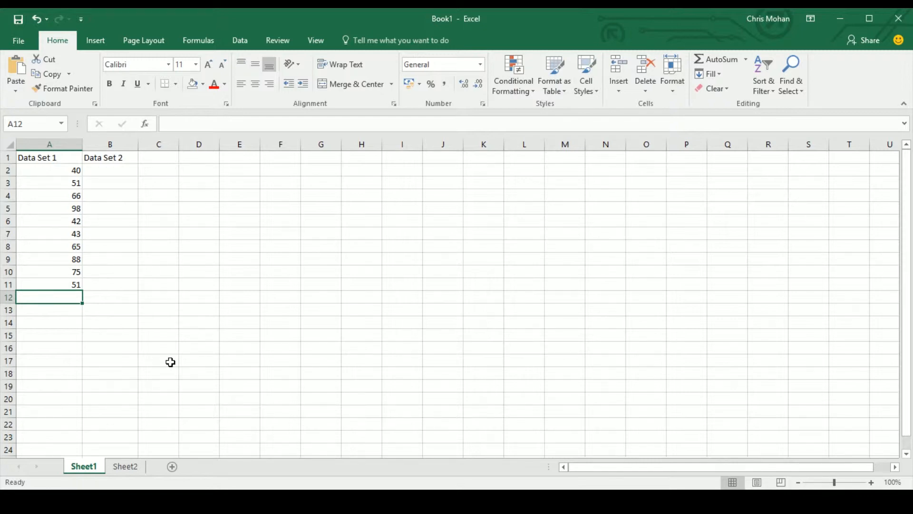
# Enter the text "calculate this" in cell A12 and "1 is a number" in cell A13.
pyautogui.write('calcul')
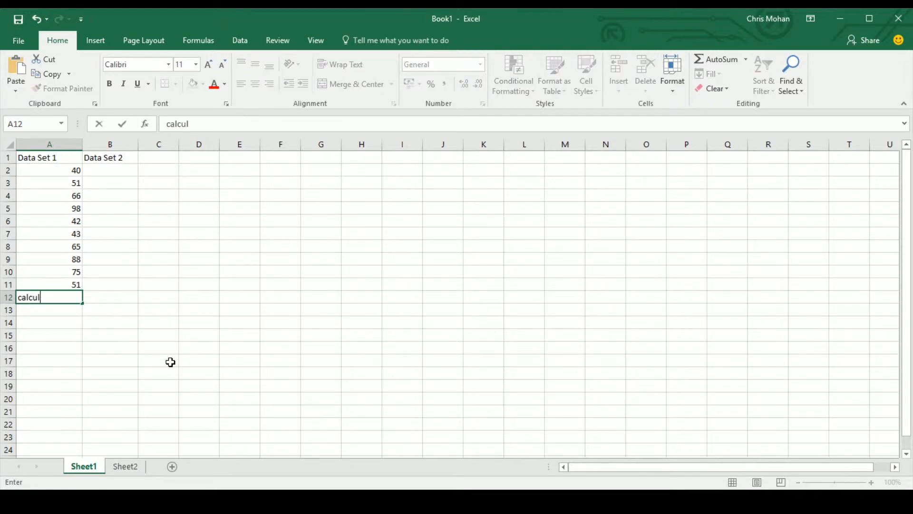
pyautogui.write('ate this')
pyautogui.press('Return')
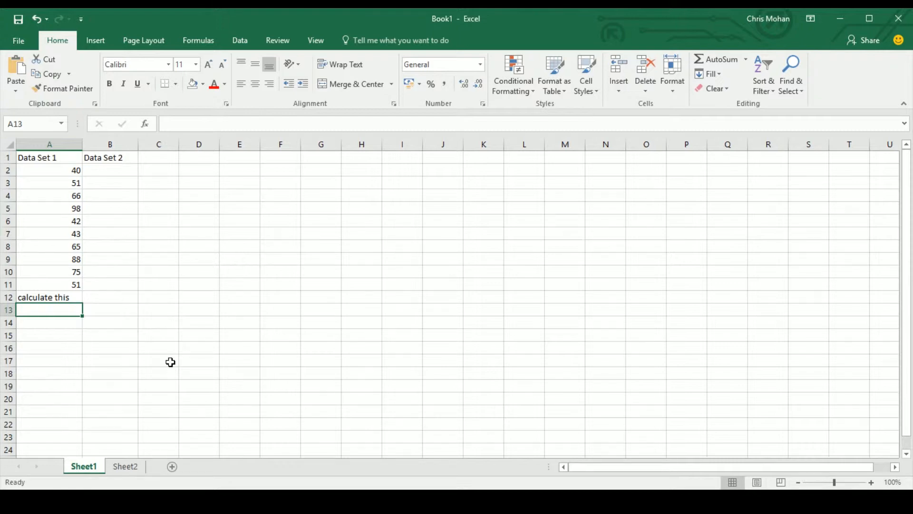
pyautogui.write('1 is a')
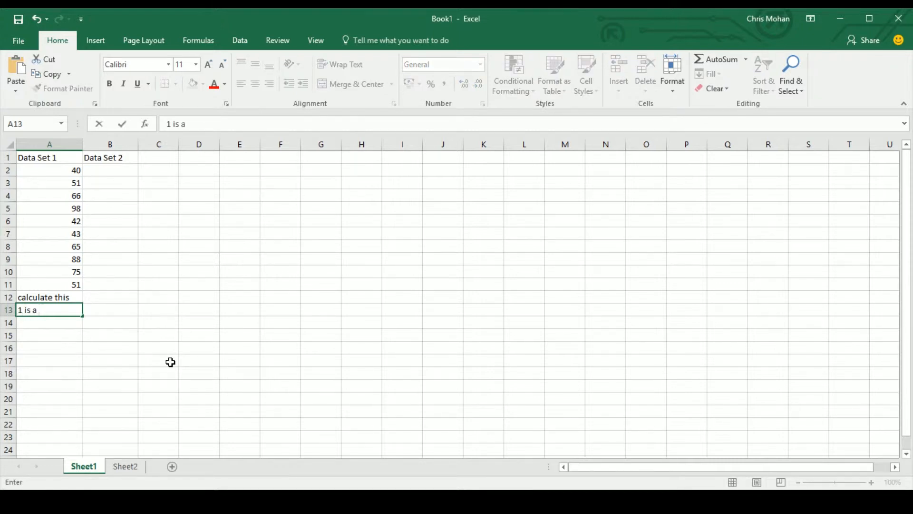
pyautogui.write(' bynve')
pyautogui.press('BackSpace')
pyautogui.press('BackSpace')
pyautogui.press('BackSpace')
pyautogui.press('BackSpace')
pyautogui.press('BackSpace')
pyautogui.write('number')
pyautogui.press('Return')
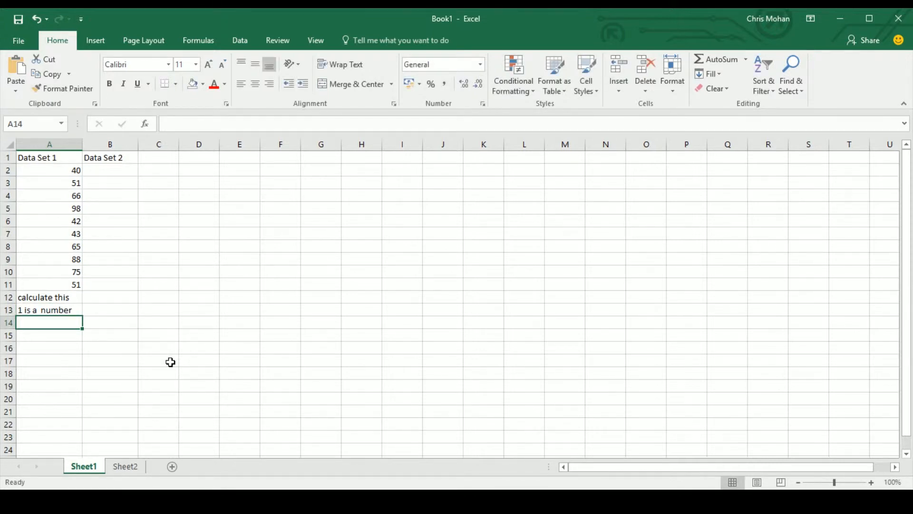
# Delete the text entries in cells A13 and A12.
pyautogui.press('Up')
pyautogui.press('Delete')
pyautogui.press('Up')
pyautogui.press('Delete')
pyautogui.press('Up')
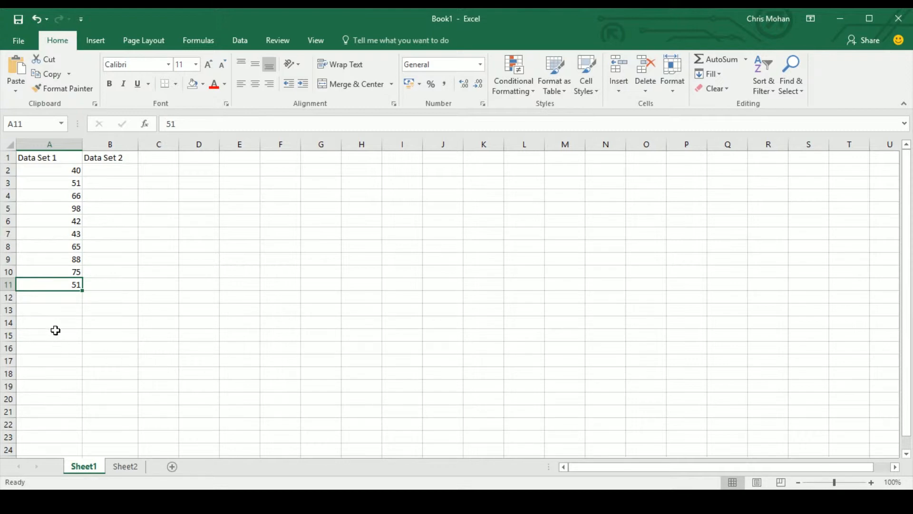
# Enter a formula in cell A12 that adds each cell from A2 through A11 individually with plus signs.
pyautogui.click(49, 300)
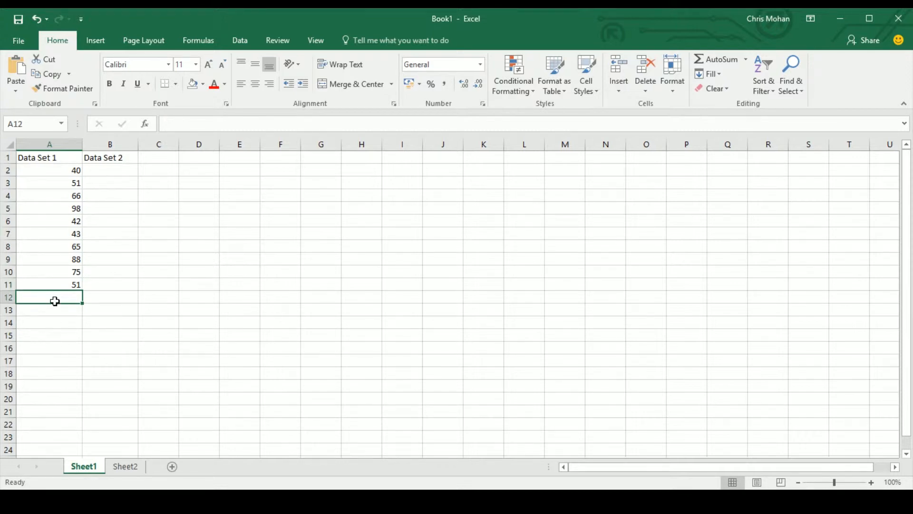
pyautogui.write('=')
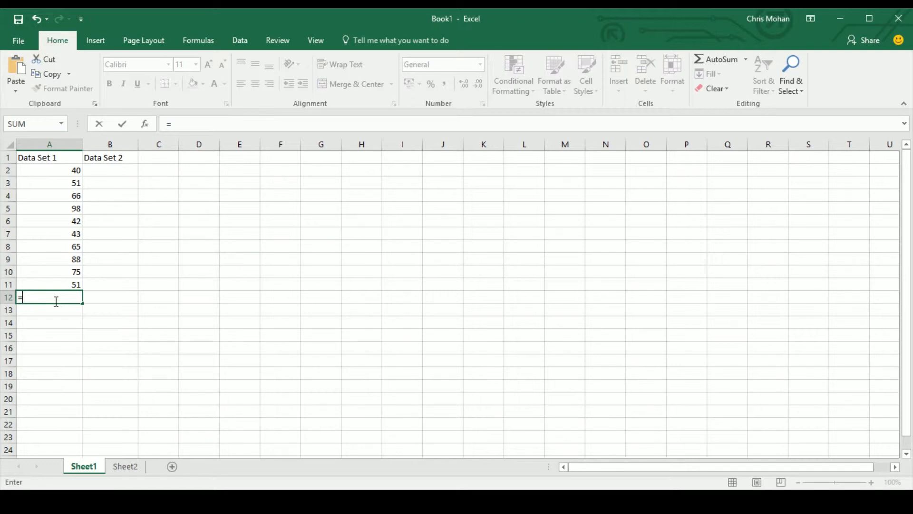
pyautogui.click(67, 173)
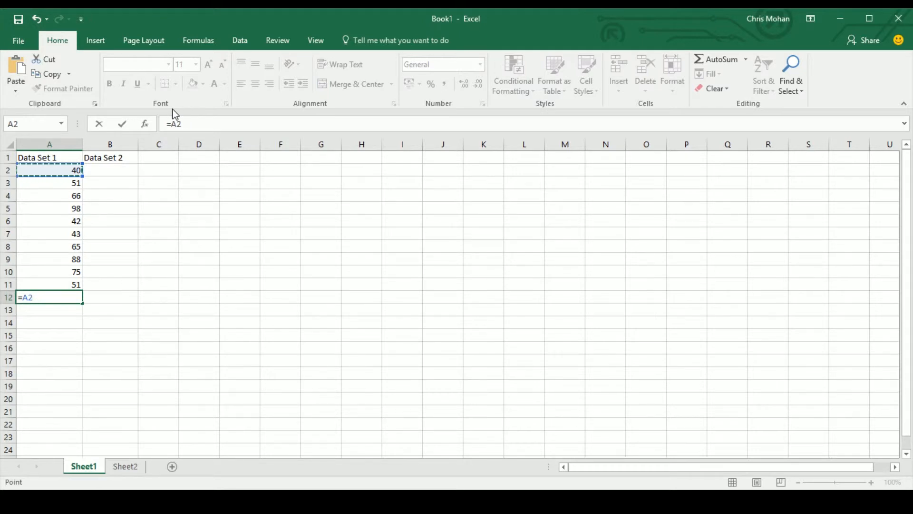
pyautogui.write('+')
pyautogui.click(37, 185)
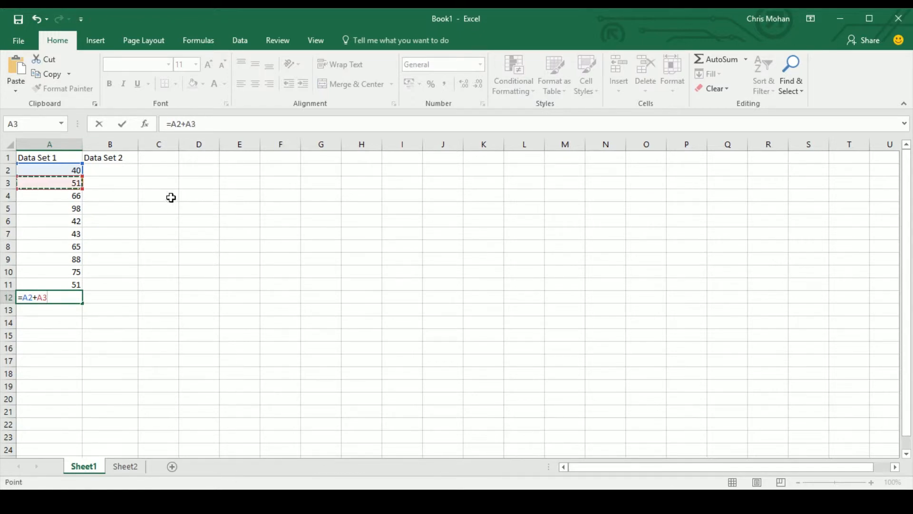
pyautogui.write('+')
pyautogui.click(66, 197)
pyautogui.write('+')
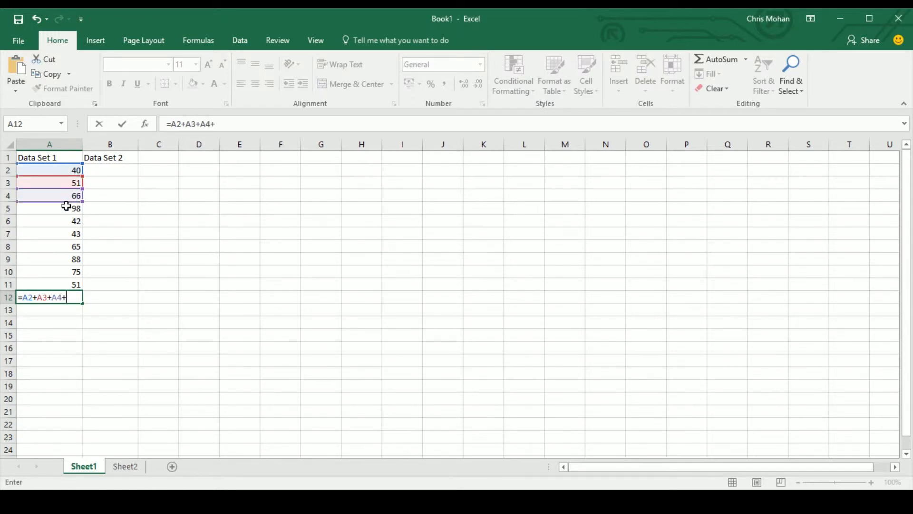
pyautogui.click(66, 208)
pyautogui.write('+')
pyautogui.click(65, 221)
pyautogui.write('+')
pyautogui.click(66, 233)
pyautogui.write('+')
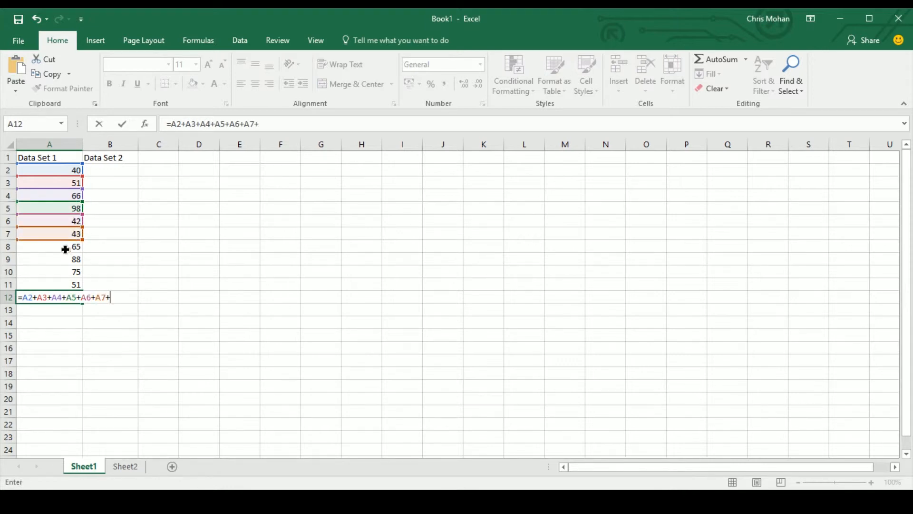
pyautogui.click(65, 246)
pyautogui.write('+')
pyautogui.click(65, 259)
pyautogui.write('+')
pyautogui.click(66, 271)
pyautogui.write('+')
pyautogui.click(66, 284)
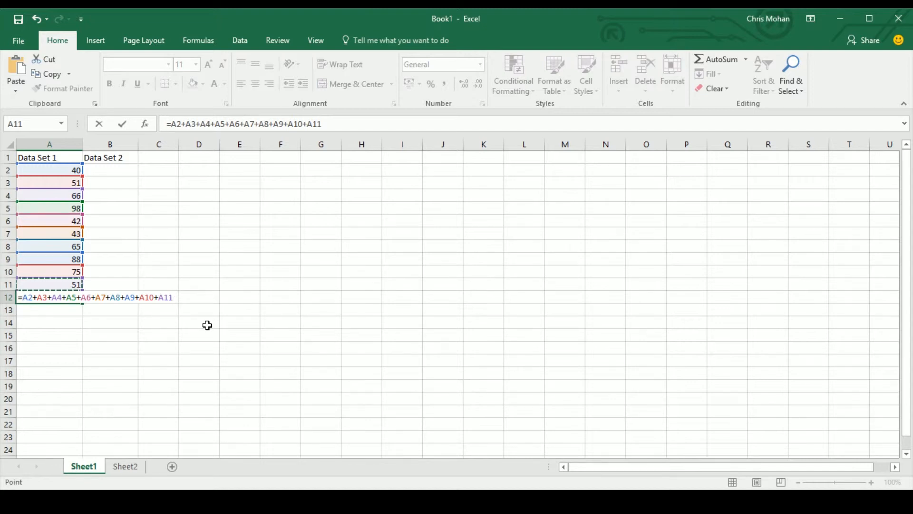
pyautogui.press('Return')
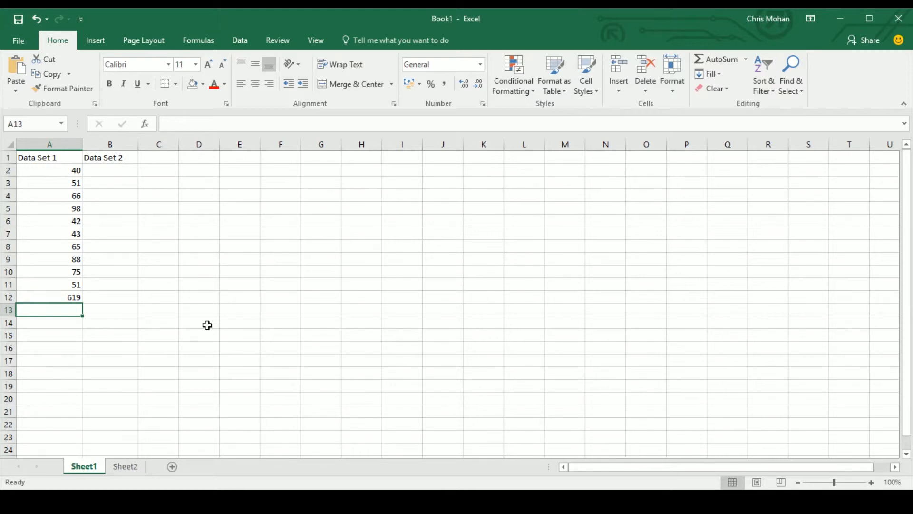
# Label the sum of Data Set 1 by entering TOTAL in cell B12.
pyautogui.press('Up')
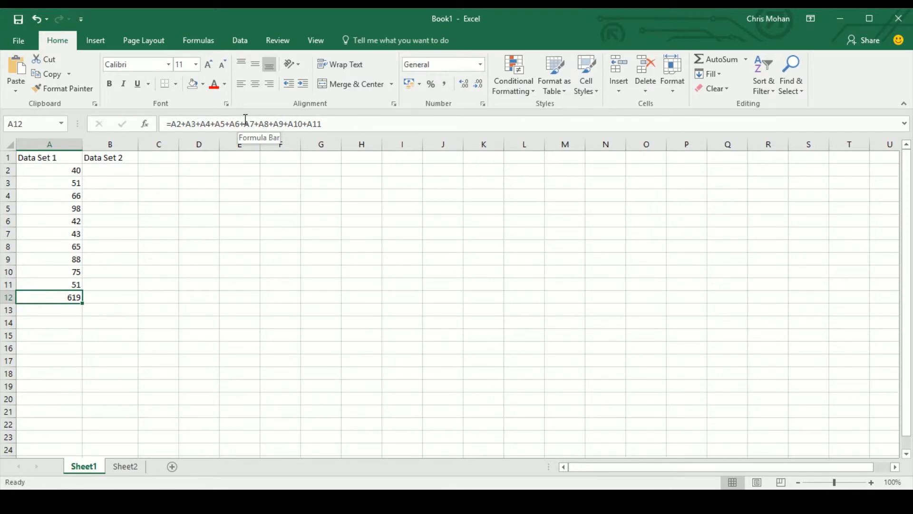
pyautogui.press('Right')
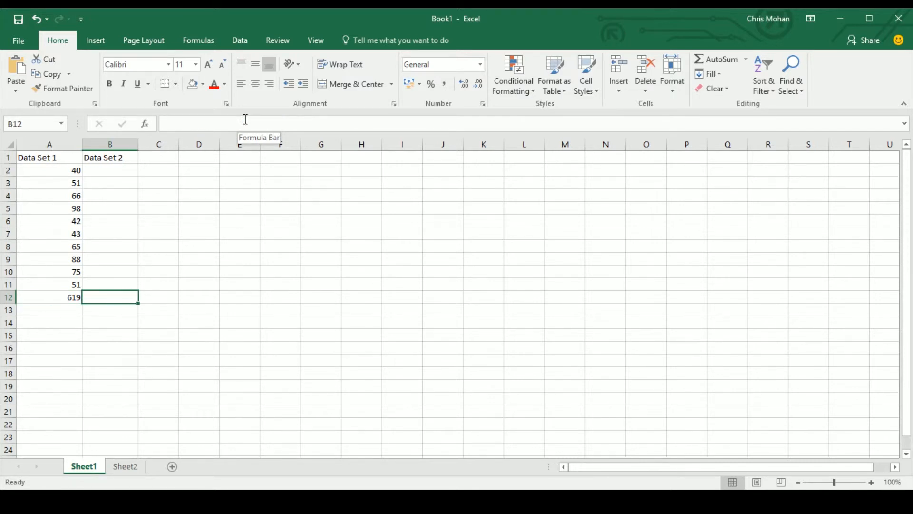
pyautogui.write('TOTAL')
pyautogui.press('Return')
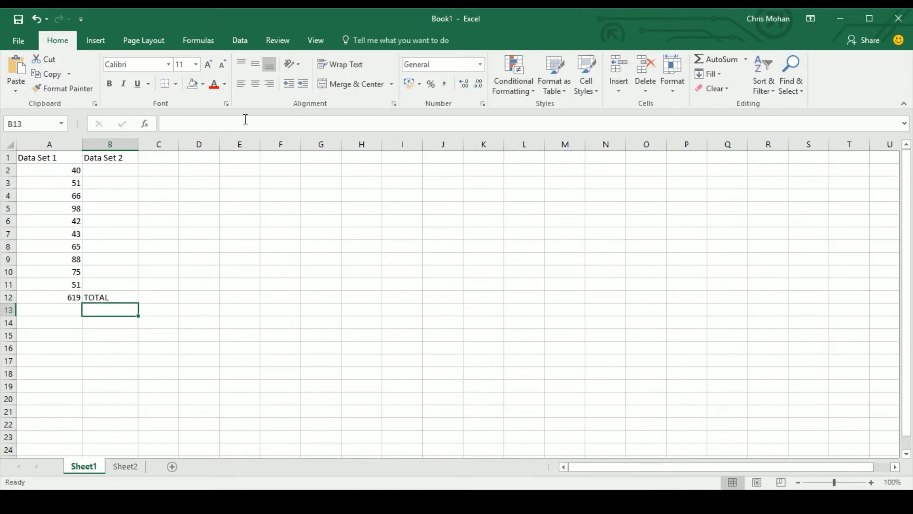
# Move the Data Set 2 heading from cell B1 to cell D1.
pyautogui.click(119, 160)
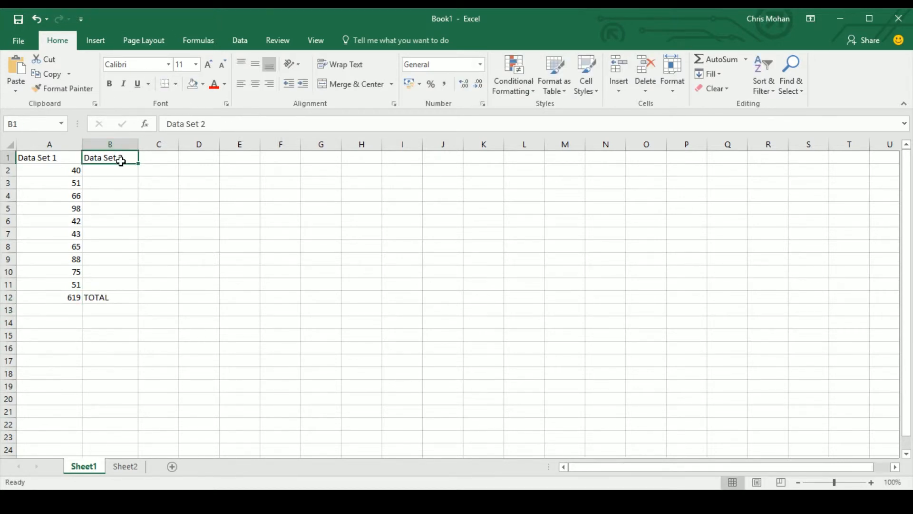
pyautogui.moveTo(122, 163); pyautogui.dragTo(202, 159)
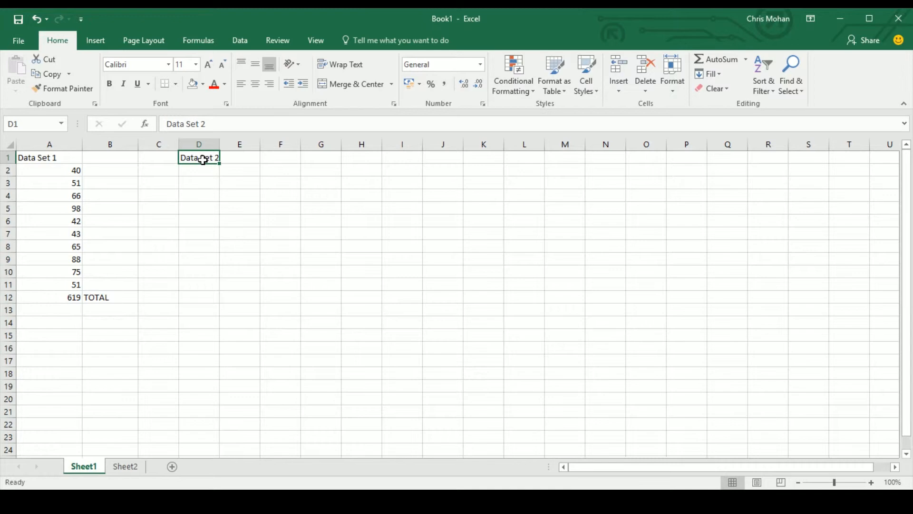
# Enter the label Array Total in cell B13, directly below the TOTAL label.
pyautogui.press('Left')
pyautogui.press('Down')
pyautogui.press('Down')
pyautogui.press('Down')
pyautogui.press('Down')
pyautogui.press('Down')
pyautogui.press('Down')
pyautogui.press('Down')
pyautogui.press('Down')
pyautogui.press('Down')
pyautogui.press('Down')
pyautogui.press('Down')
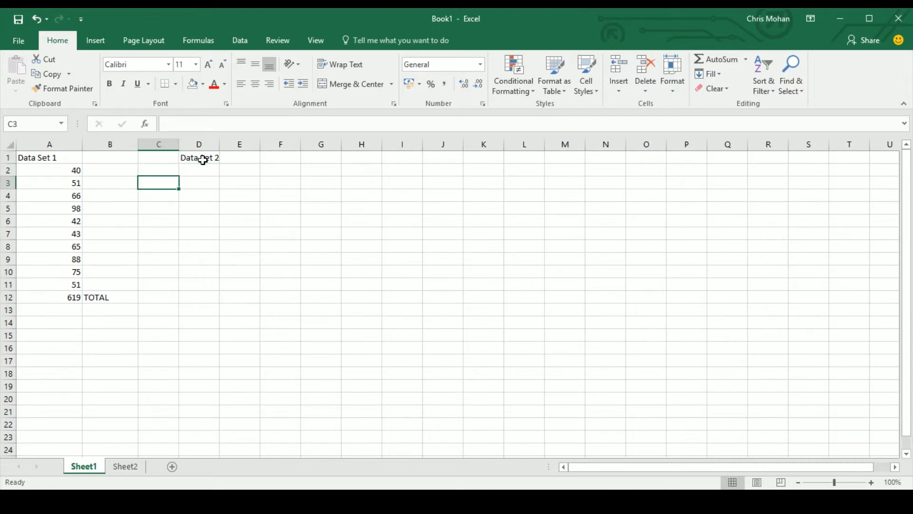
pyautogui.press('Down')
pyautogui.press('Left')
pyautogui.write('Array')
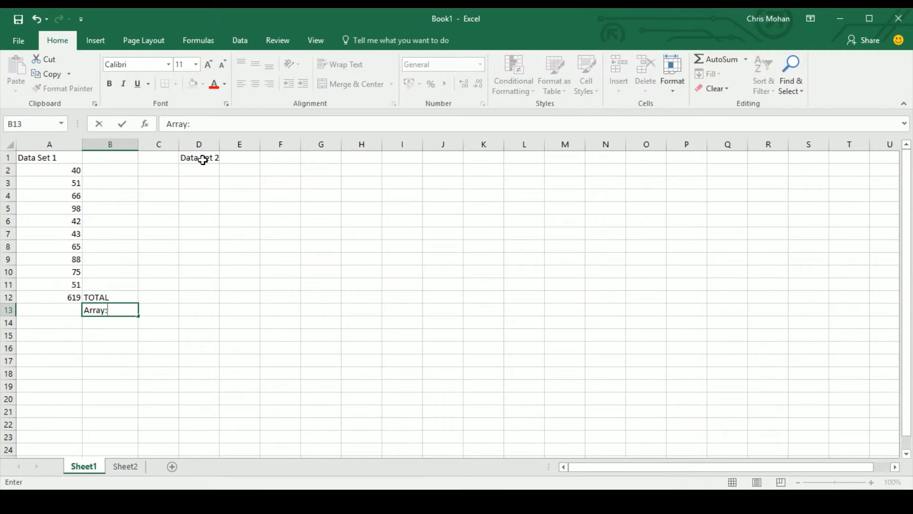
pyautogui.write(' Total')
pyautogui.press('Return')
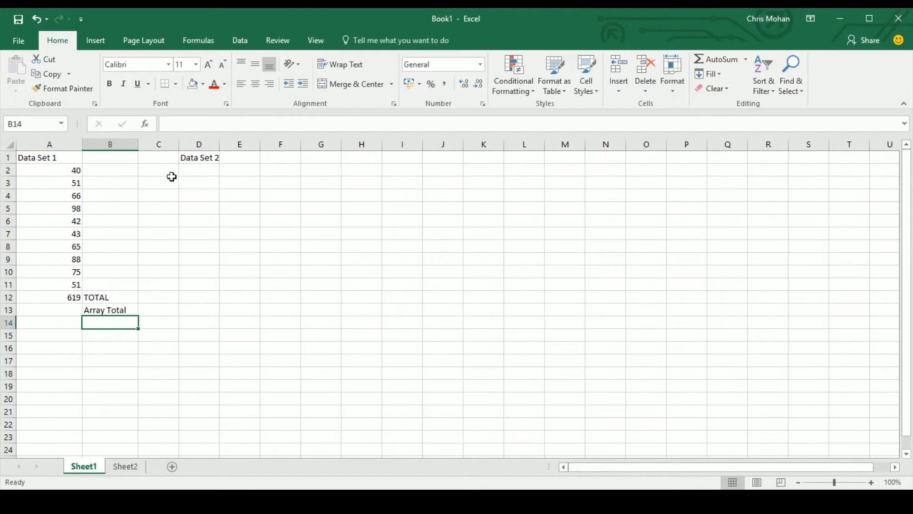
pyautogui.click(74, 309)
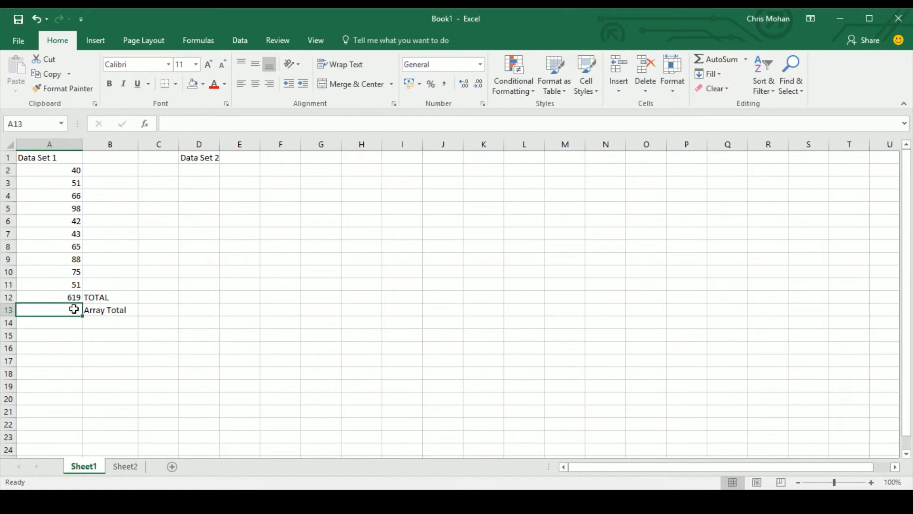
pyautogui.write('=')
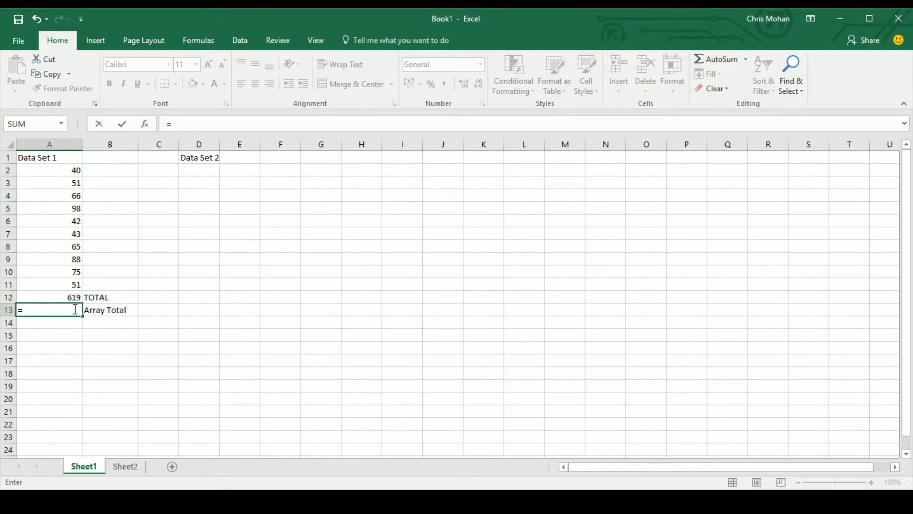
pyautogui.click(100, 41)
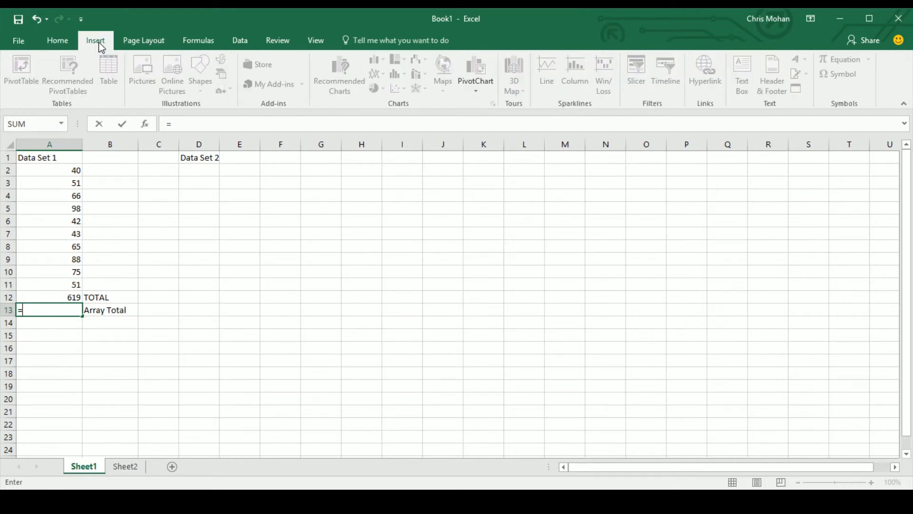
pyautogui.press('BackSpace')
pyautogui.press('Return')
pyautogui.click(33, 307)
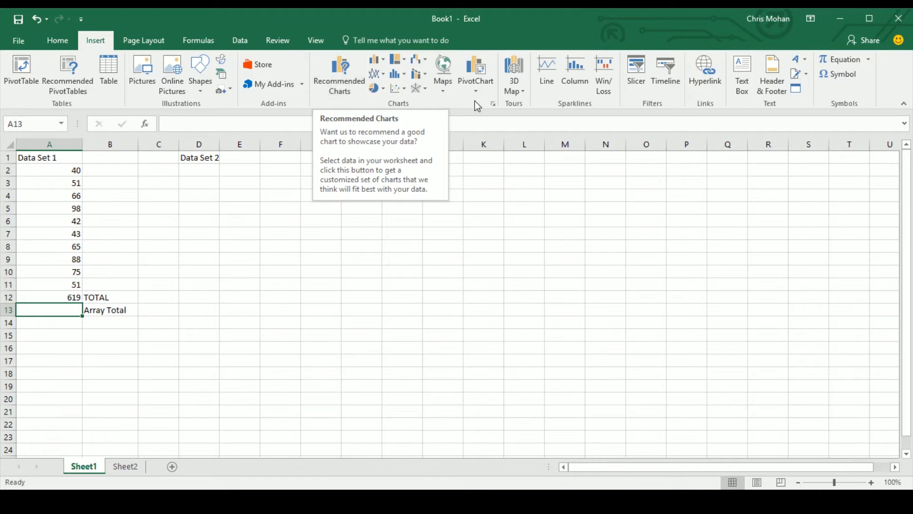
pyautogui.click(217, 44)
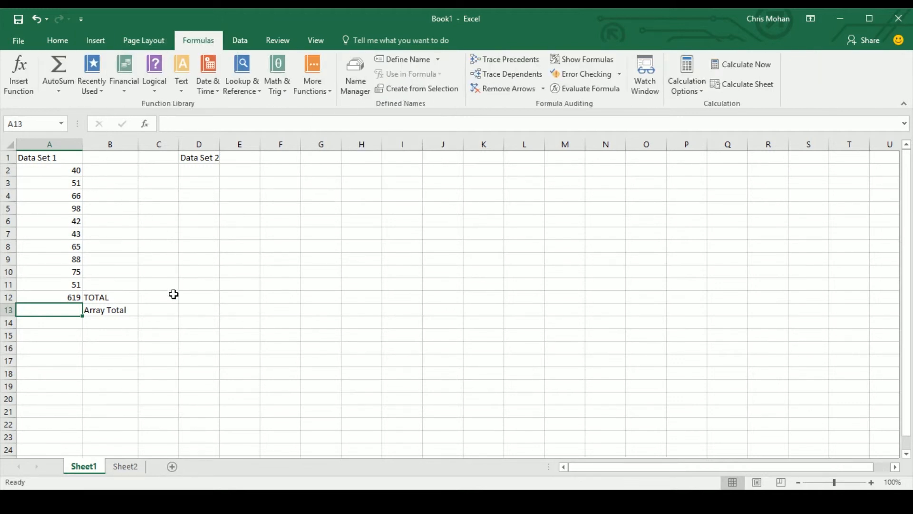
pyautogui.click(149, 310)
pyautogui.click(57, 40)
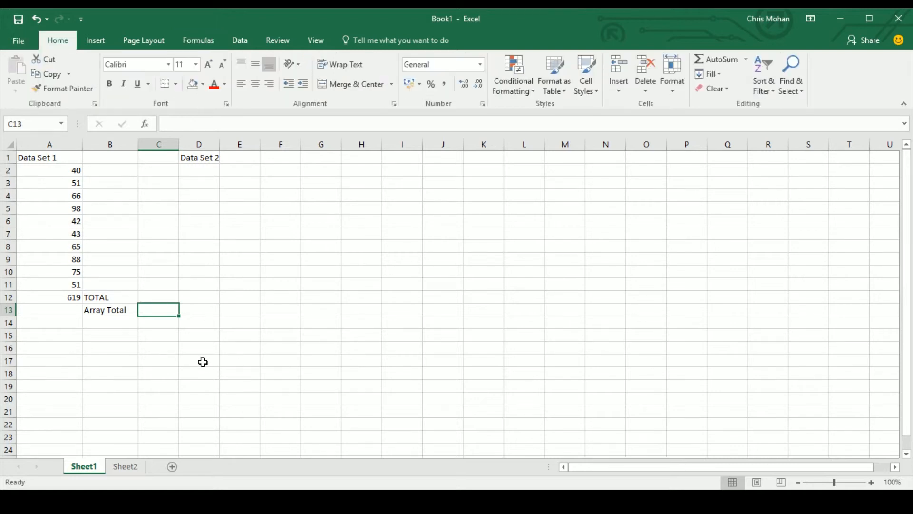
# Find a function for cell A13 by searching for "add up numbers" and choose SUM.
pyautogui.click(69, 311)
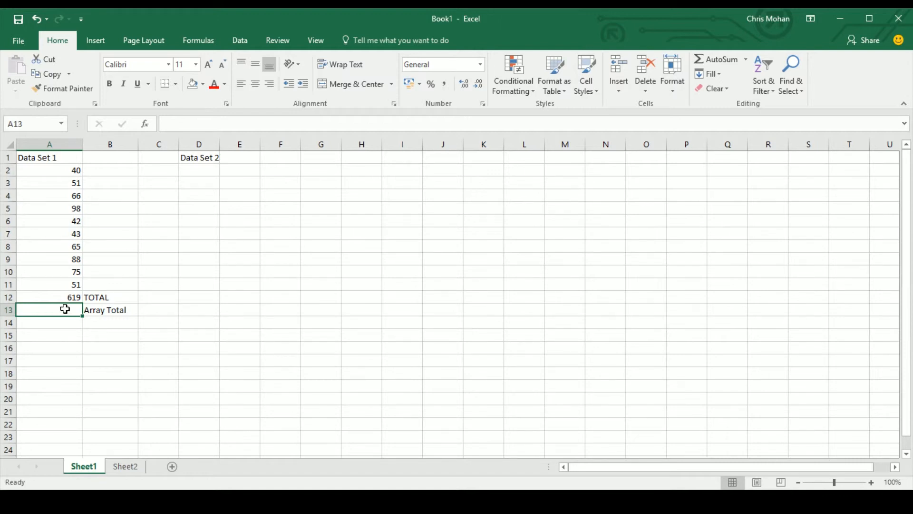
pyautogui.click(200, 39)
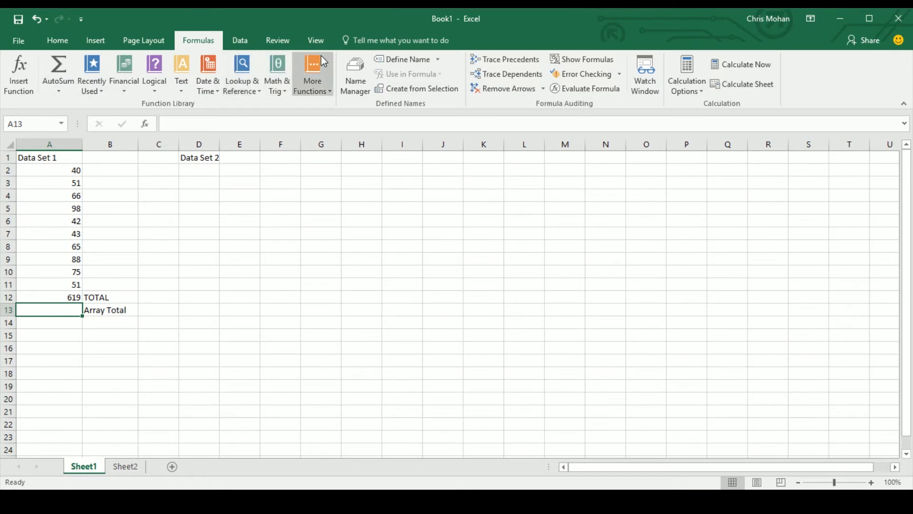
pyautogui.click(279, 69)
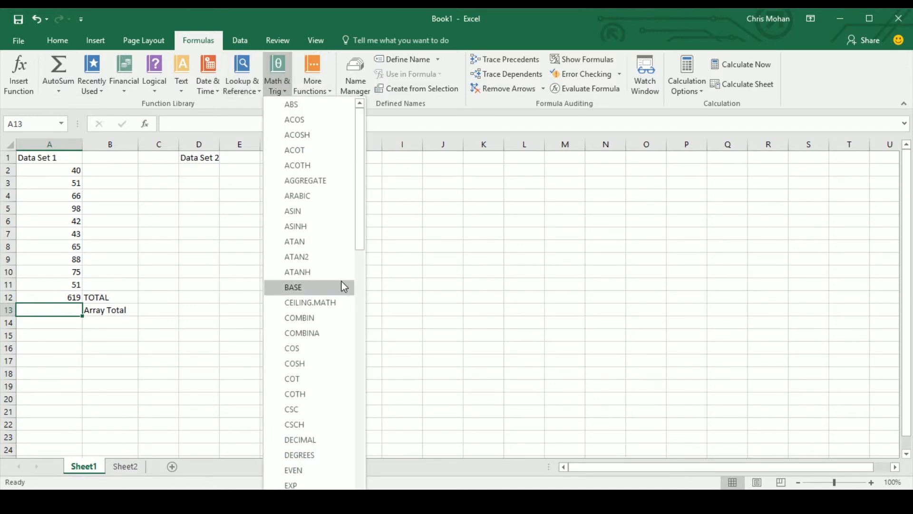
pyautogui.click(34, 75)
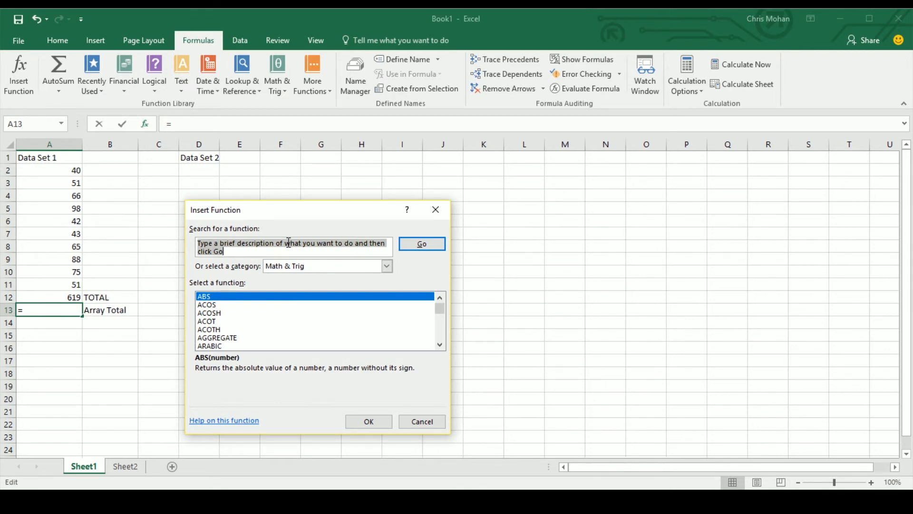
pyautogui.write('ad')
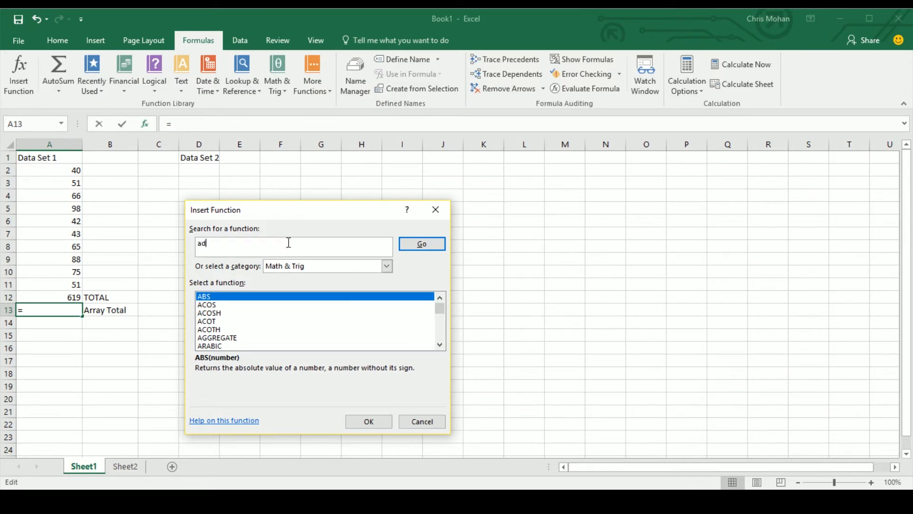
pyautogui.write('d up numbers')
pyautogui.press('Return')
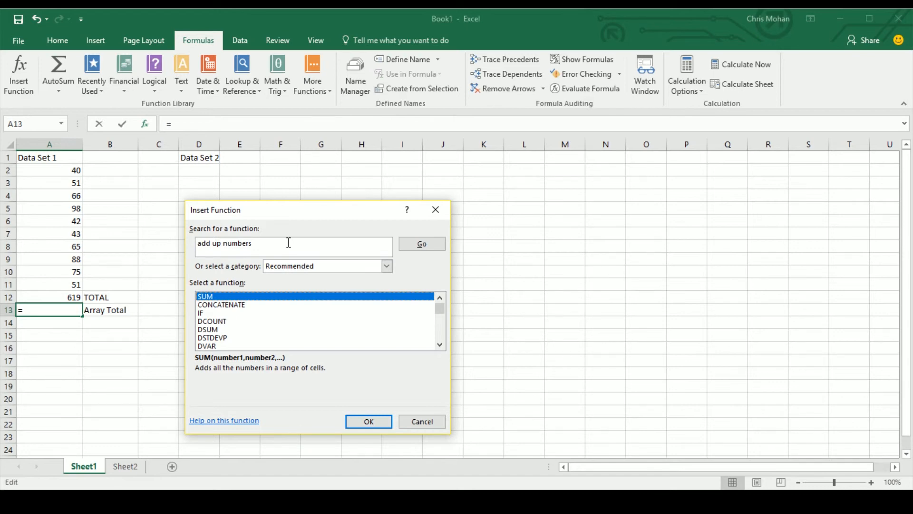
pyautogui.doubleClick(215, 297)
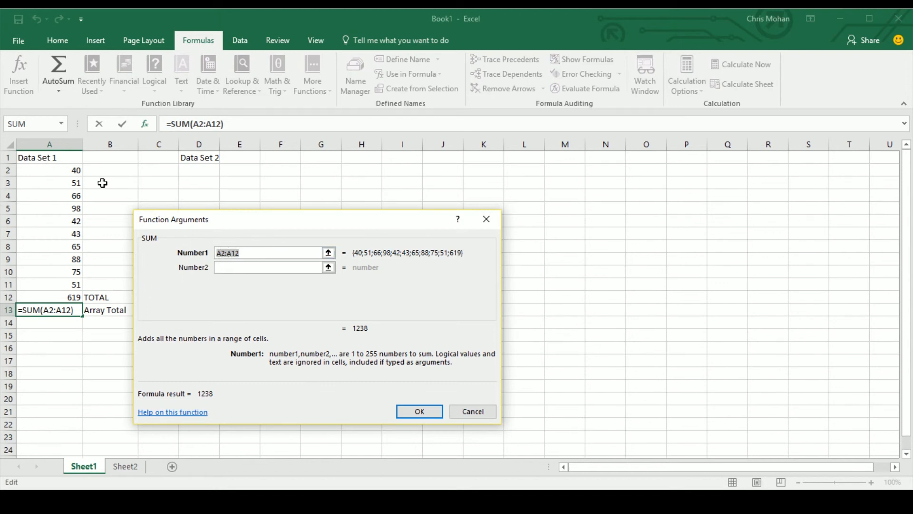
# Set the first argument of the SUM function to the range A2:A11.
pyautogui.click(329, 253)
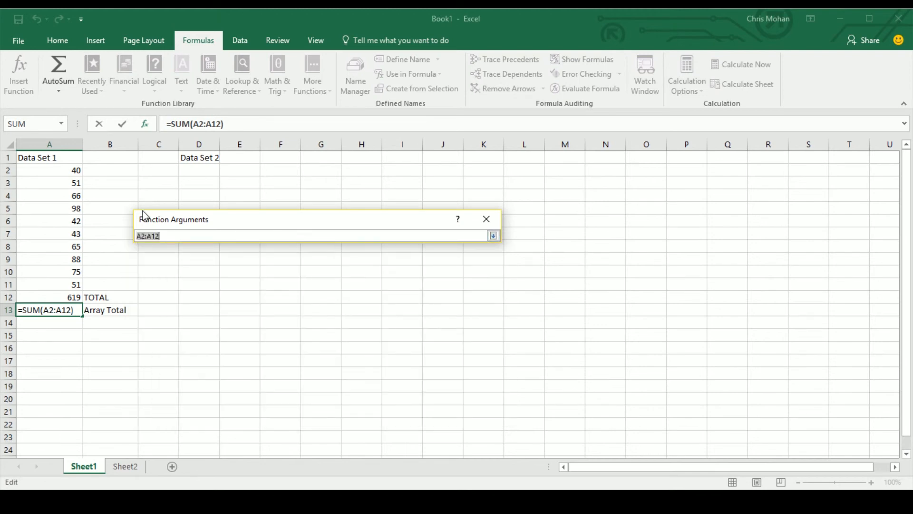
pyautogui.click(61, 170)
pyautogui.moveTo(61, 170); pyautogui.dragTo(72, 277)
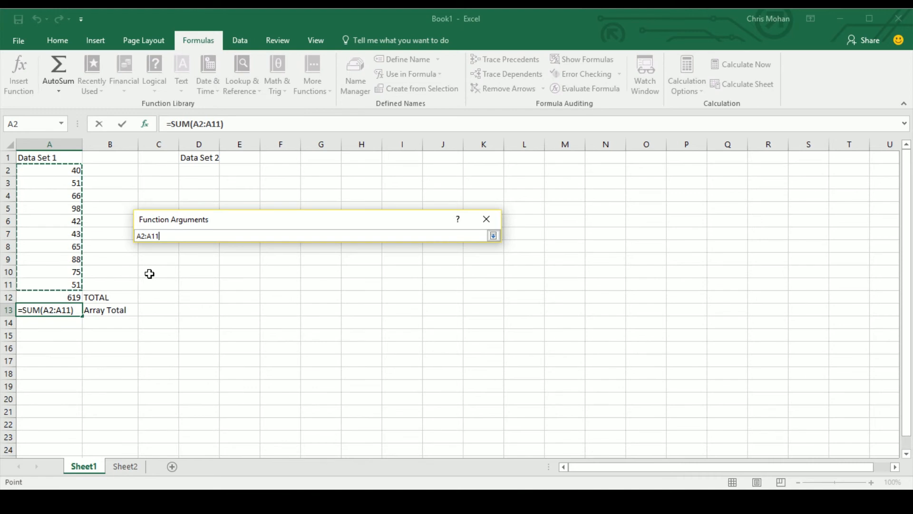
pyautogui.click(494, 236)
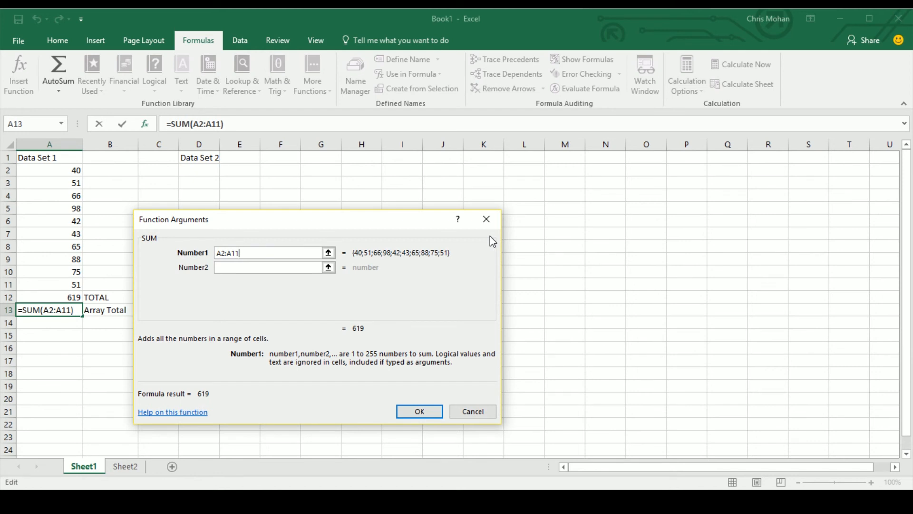
pyautogui.click(328, 253)
pyautogui.write('+')
pyautogui.moveTo(75, 172); pyautogui.dragTo(70, 255)
pyautogui.press('BackSpace')
pyautogui.press('BackSpace')
pyautogui.press('BackSpace')
pyautogui.press('BackSpace')
pyautogui.press('BackSpace')
pyautogui.press('BackSpace')
pyautogui.press('BackSpace')
pyautogui.press('BackSpace')
pyautogui.press('BackSpace')
pyautogui.press('BackSpace')
pyautogui.press('BackSpace')
pyautogui.press('BackSpace')
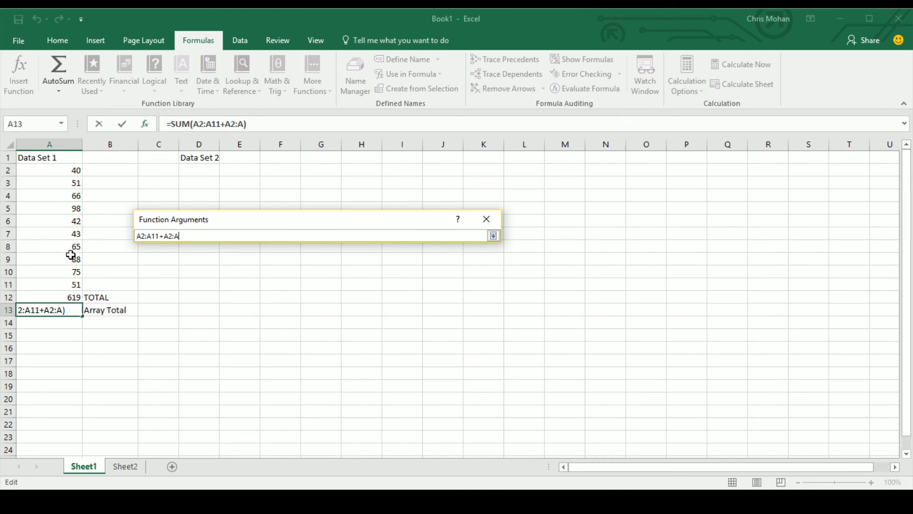
# Reselect A2:A11 as the first SUM argument and insert the finished function in cell A13.
pyautogui.moveTo(74, 173); pyautogui.dragTo(65, 284)
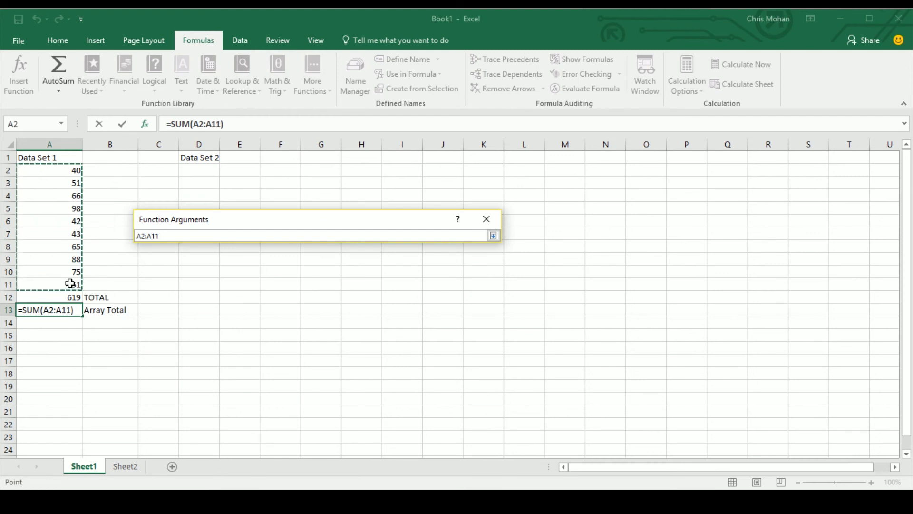
pyautogui.press('Return')
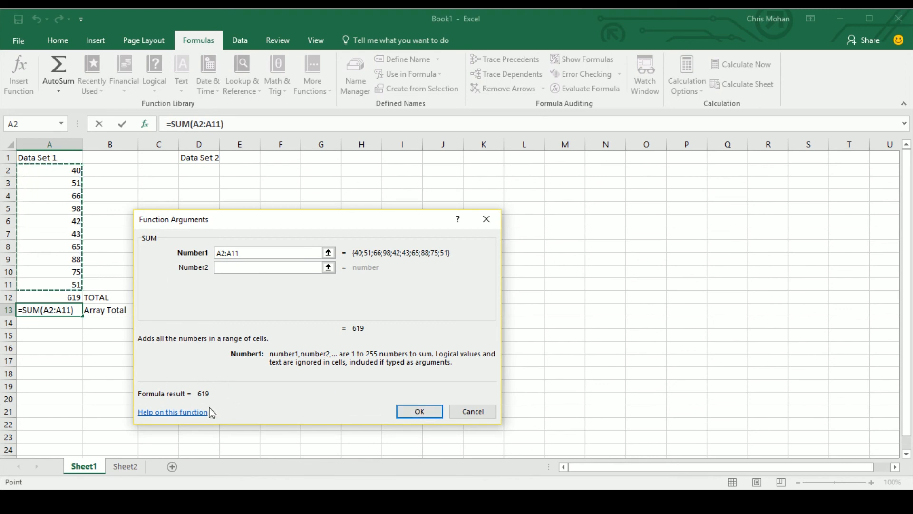
pyautogui.click(405, 411)
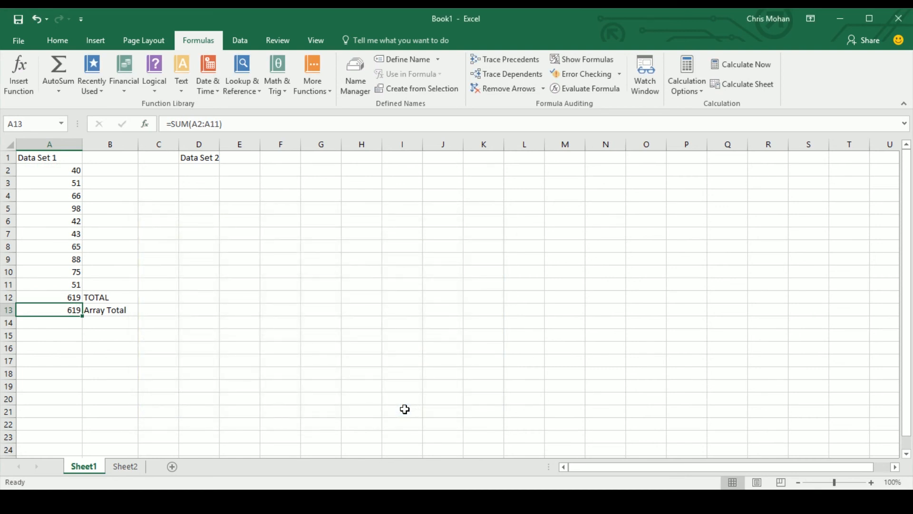
# Enter a SUM formula for the range A2:A11 directly in cell A14.
pyautogui.press('Down')
pyautogui.write('=sum')
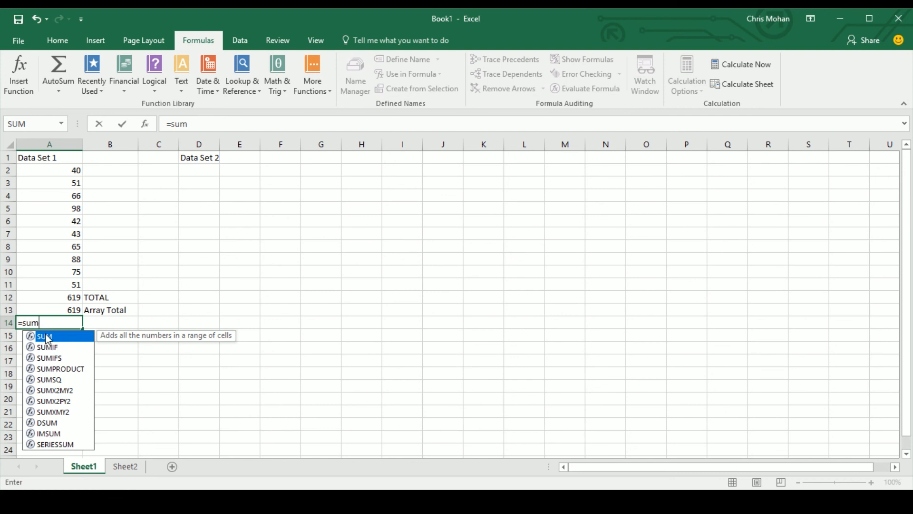
pyautogui.write('(')
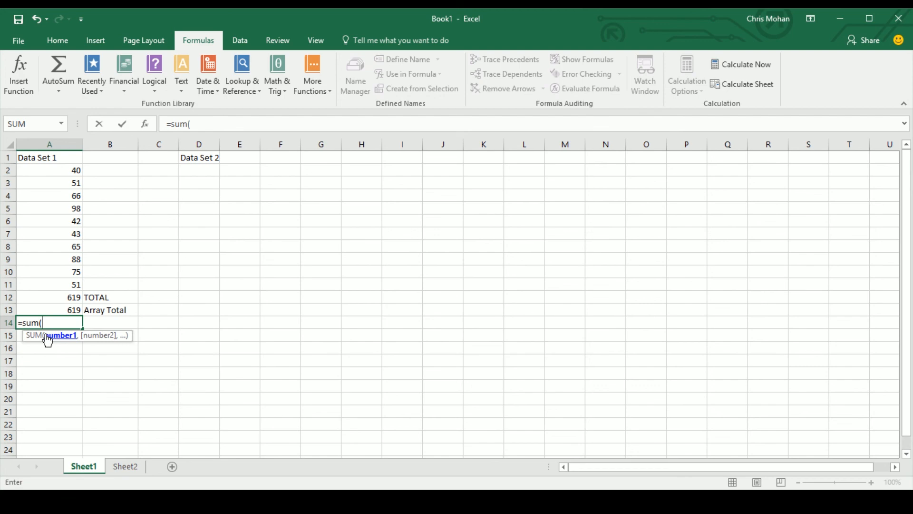
pyautogui.click(72, 283)
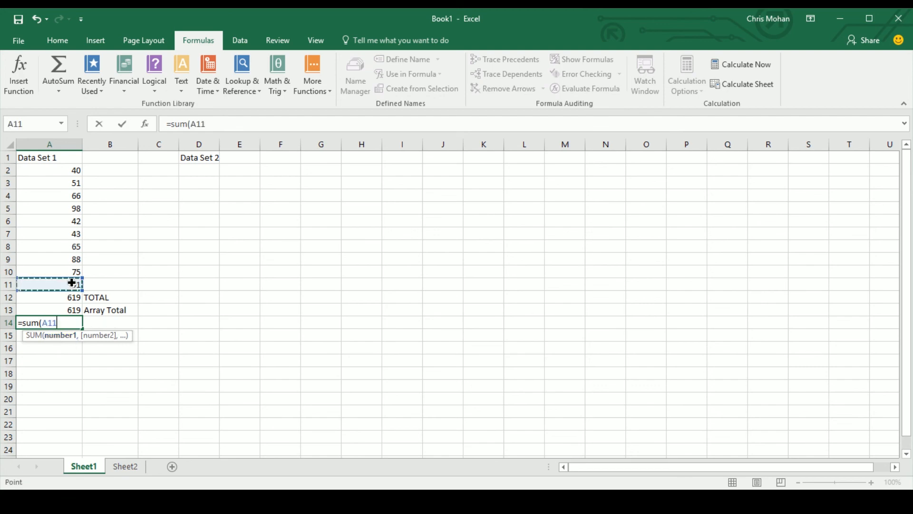
pyautogui.moveTo(72, 282); pyautogui.dragTo(68, 173)
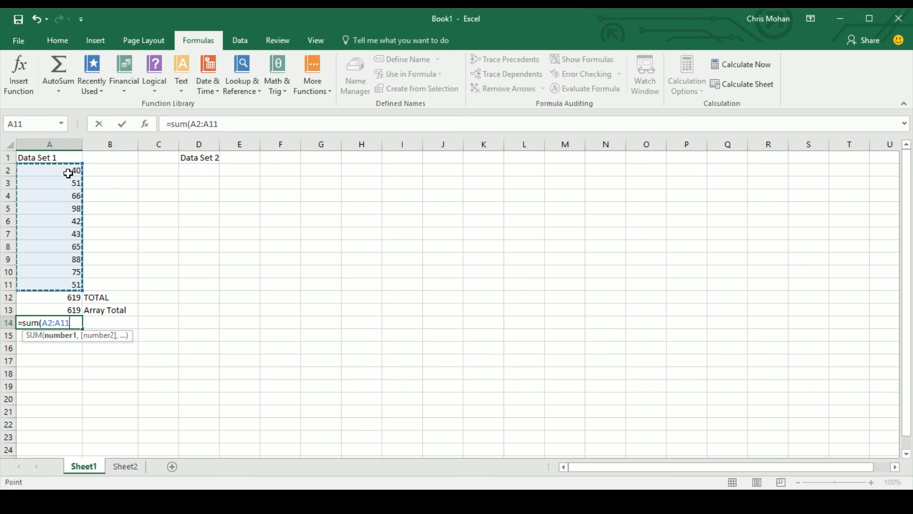
pyautogui.press('Return')
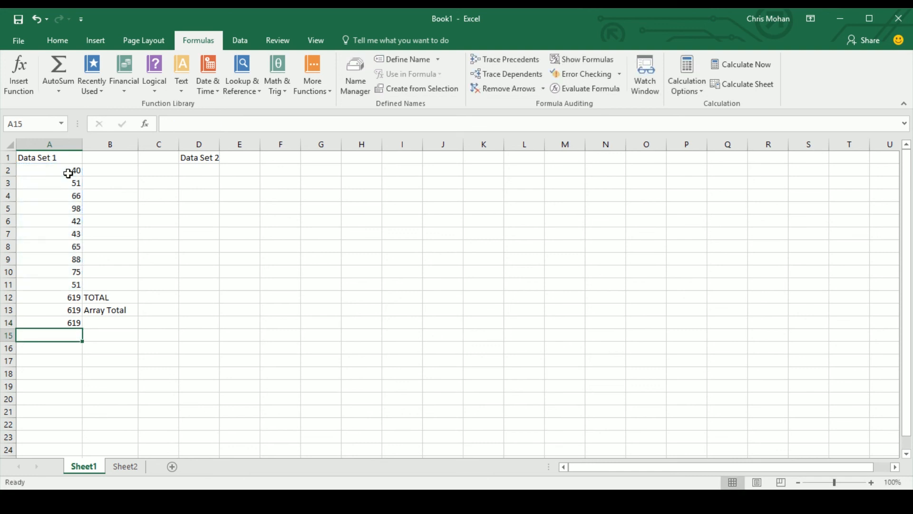
# Delete the SUM formulas in cells A13 and A14.
pyautogui.press('Up')
pyautogui.press('Up')
pyautogui.press('Delete')
pyautogui.press('Down')
pyautogui.press('Delete')
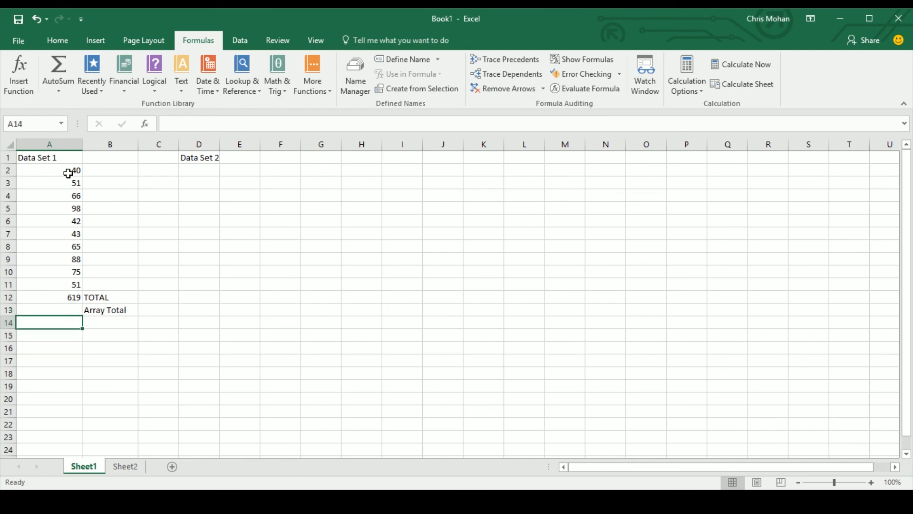